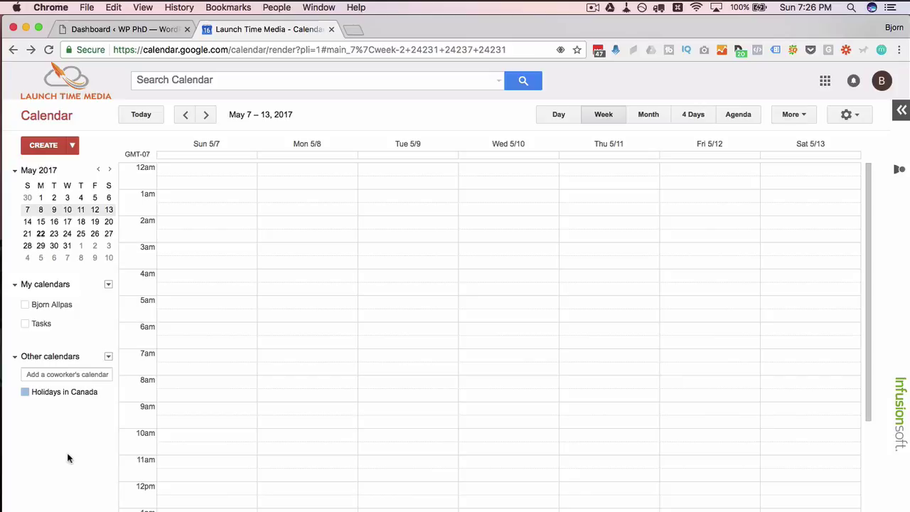
Open the Holidays in Canada calendar's settings and select its 800×600 iframe embed code.
mouse_move(35, 396)
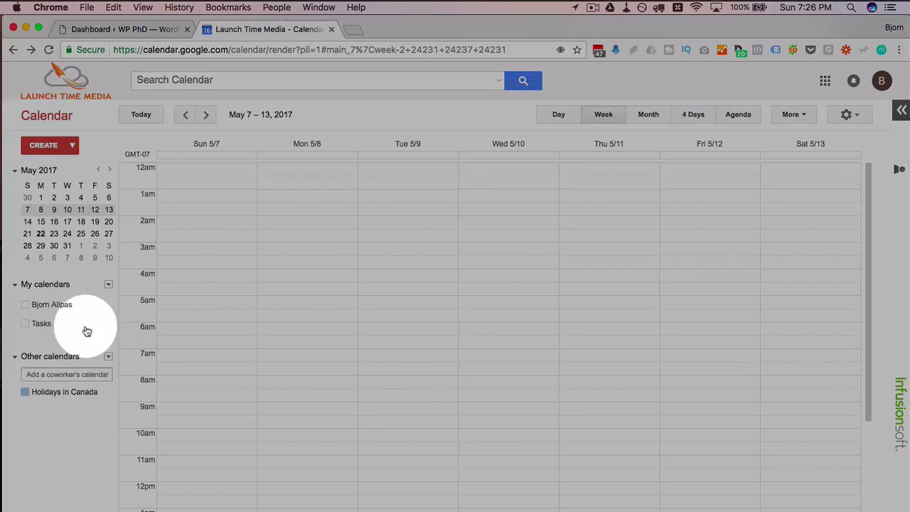
left_click(108, 392)
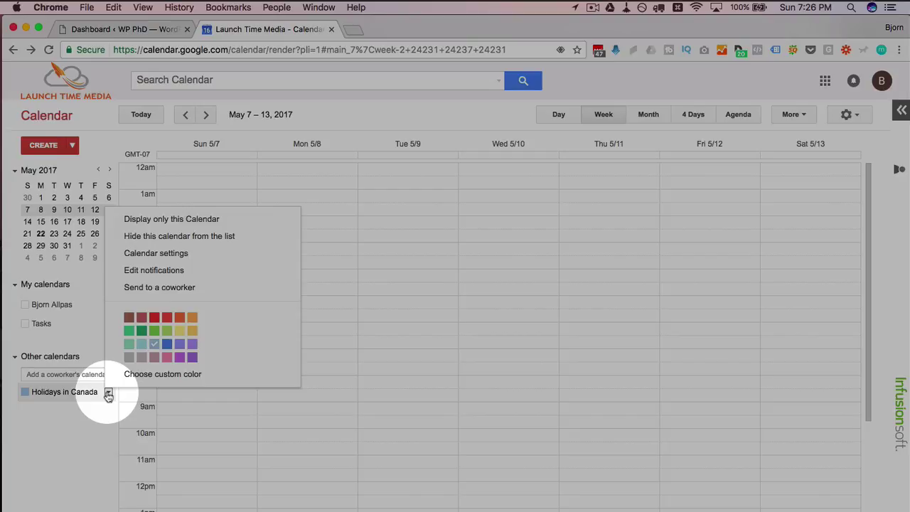
left_click(159, 255)
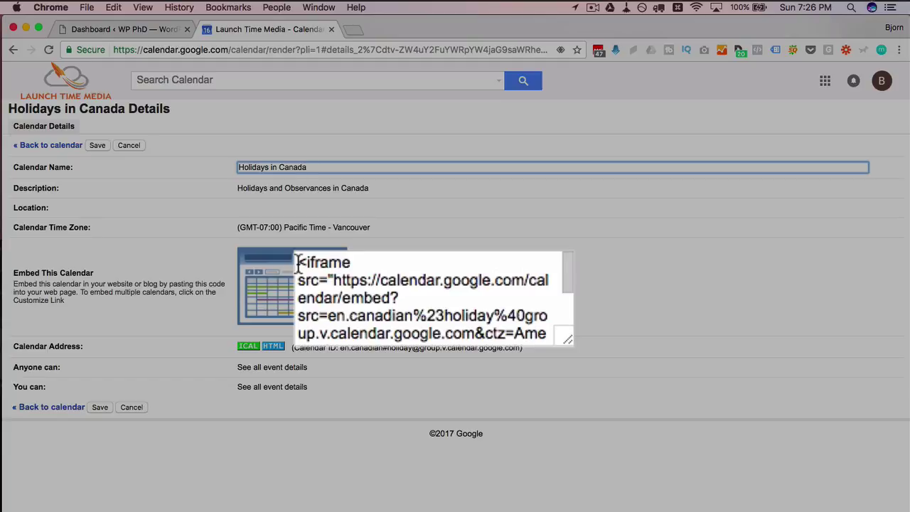
left_click(299, 264)
scroll(427, 299, "down", 2)
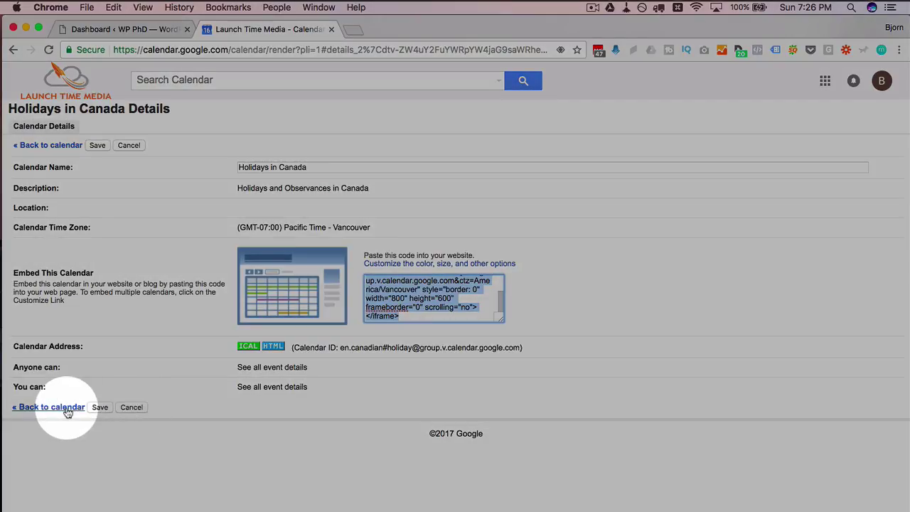
Return to the week view and open the Calendars list in Settings.
left_click(67, 409)
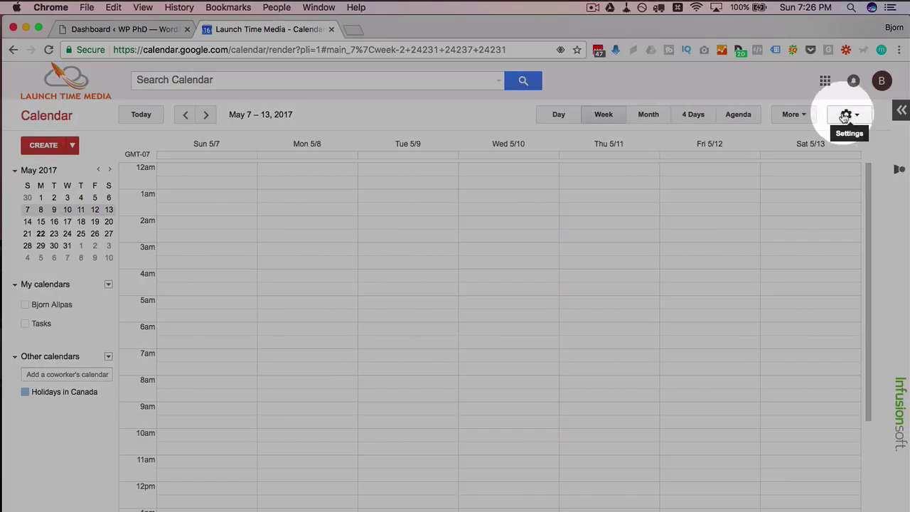
left_click(846, 116)
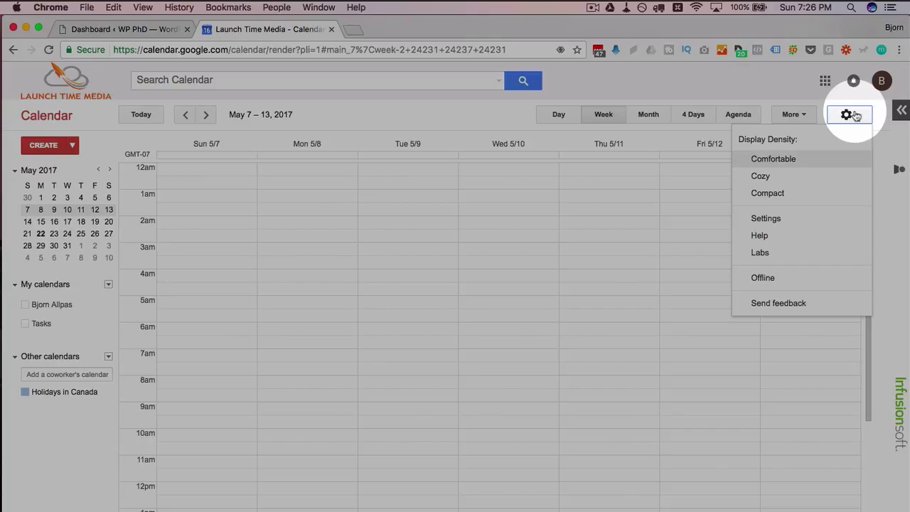
left_click(767, 220)
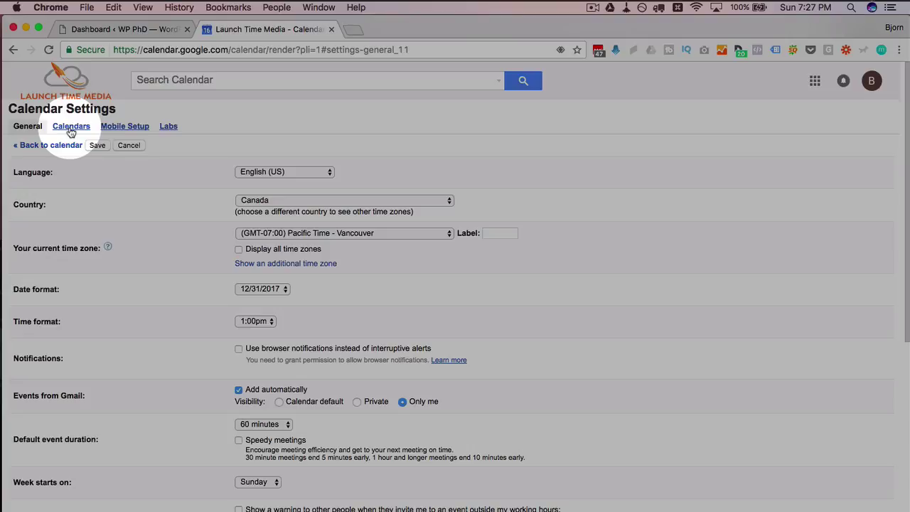
left_click(71, 131)
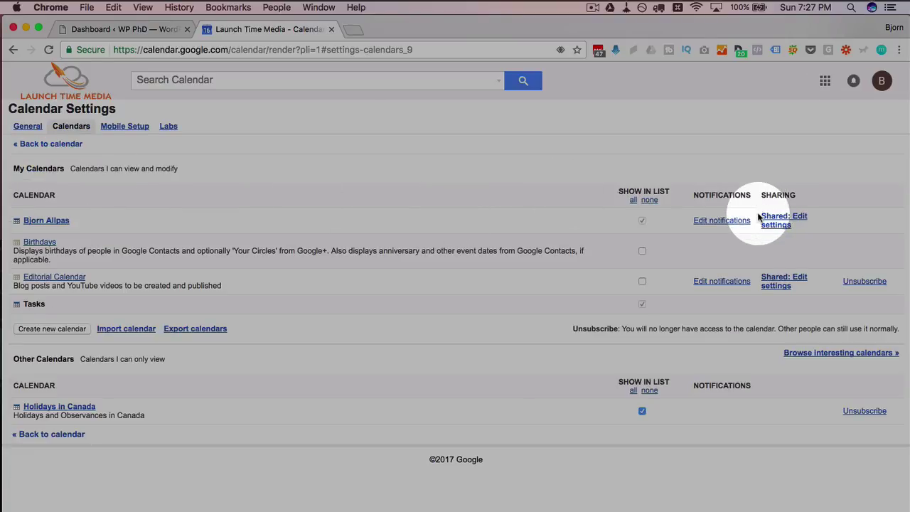
Highlight the sharing column and the sharing settings links, including Editorial Calendar's.
left_click_drag(758, 195, 809, 195)
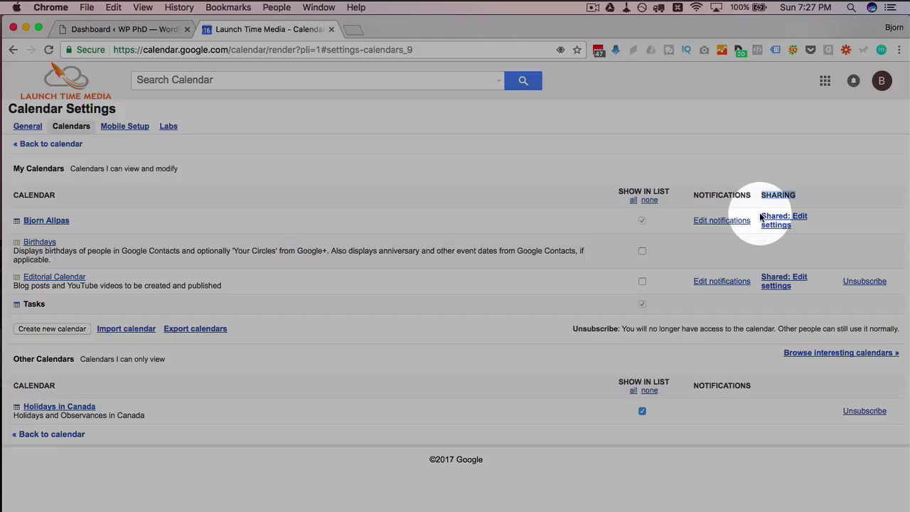
left_click_drag(760, 216, 796, 226)
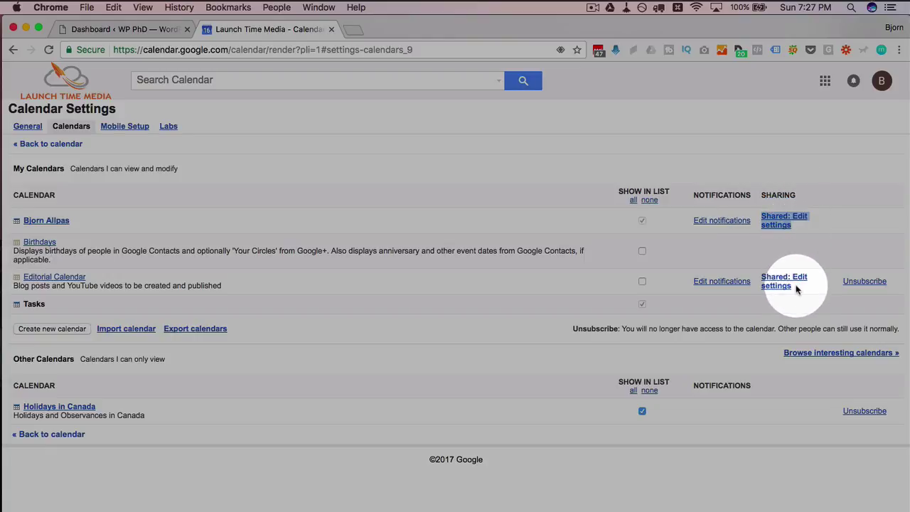
left_click_drag(797, 286, 767, 277)
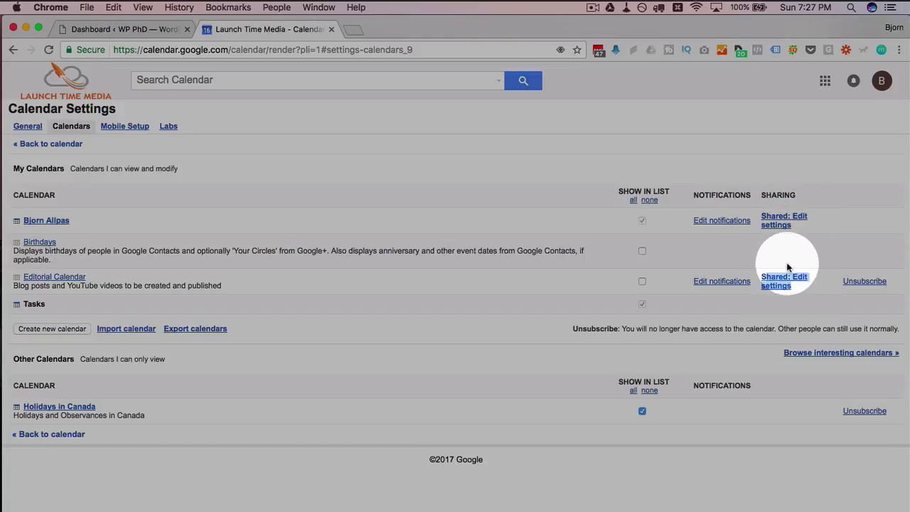
left_click(768, 279)
Make the account's main calendar public, then save and confirm the warning.
left_click(784, 222)
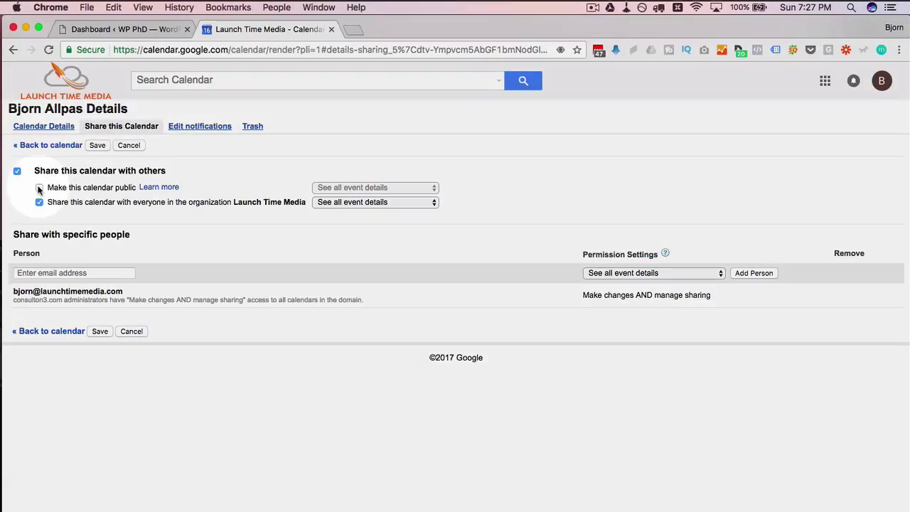
left_click(39, 188)
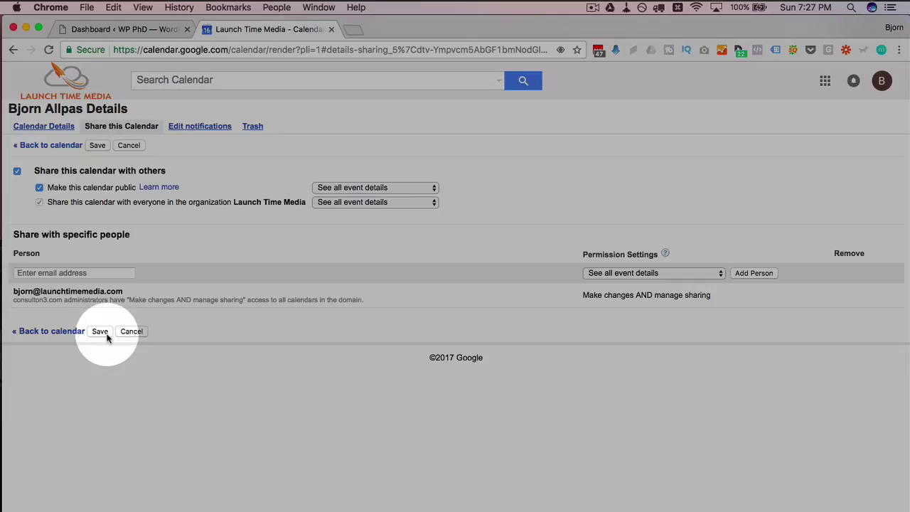
left_click(99, 332)
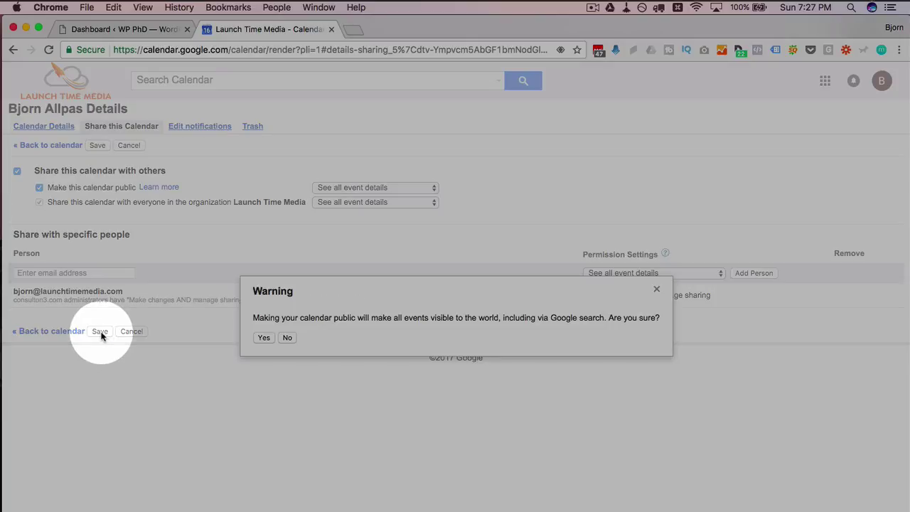
left_click(259, 339)
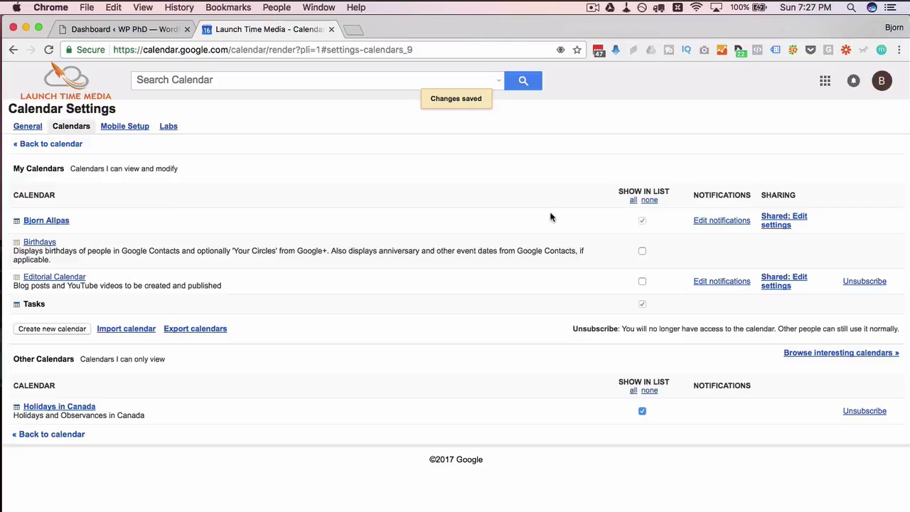
Open the main calendar's details and copy its 800×600 iframe embed code.
left_click(38, 224)
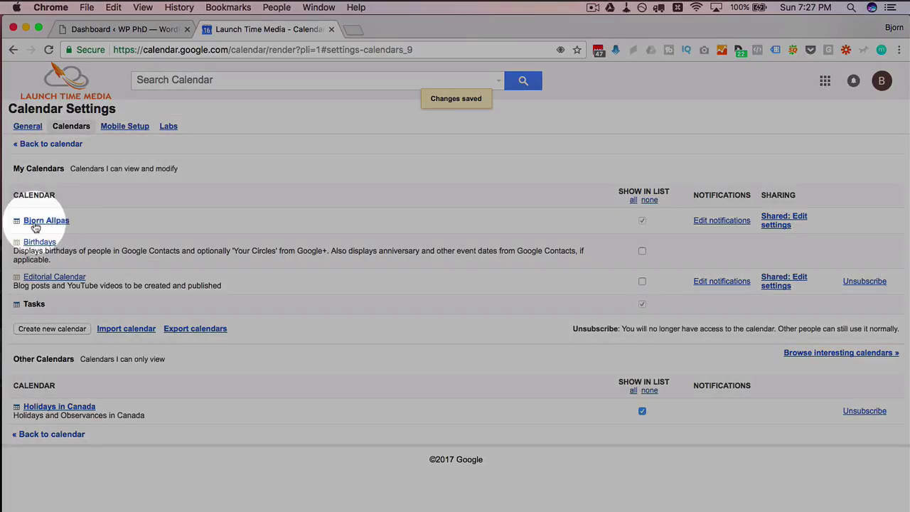
left_click(46, 221)
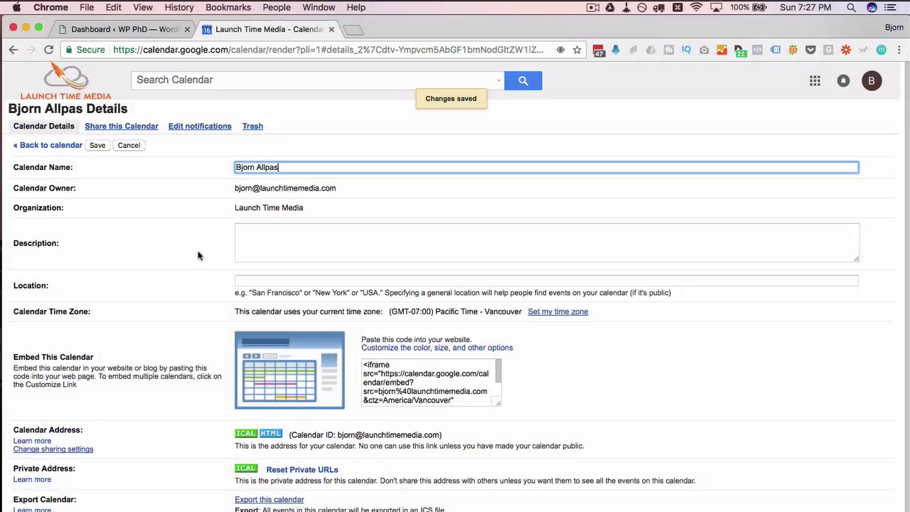
scroll(199, 256, "down", 1)
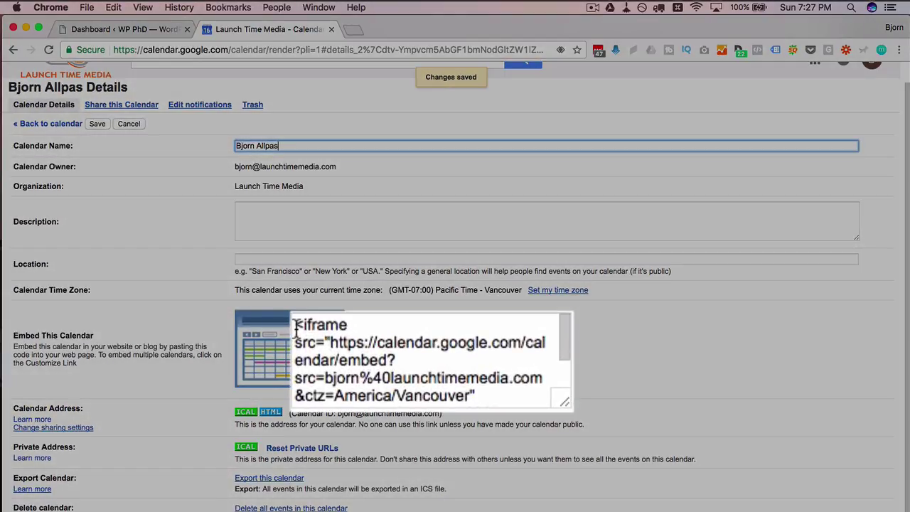
left_click(364, 346)
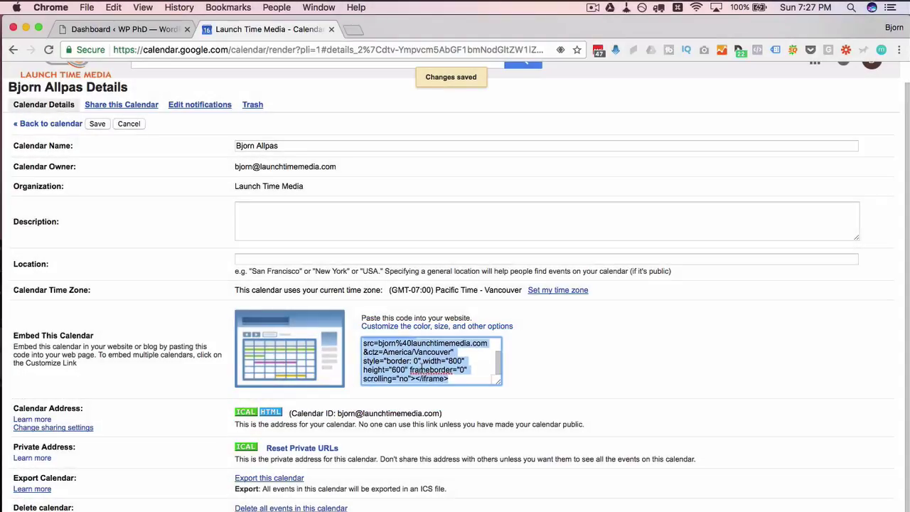
right_click(427, 349)
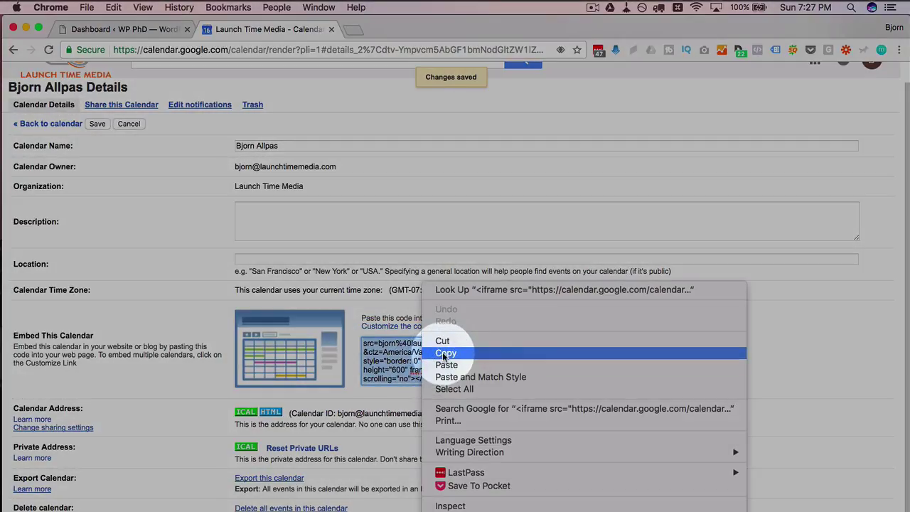
left_click(459, 295)
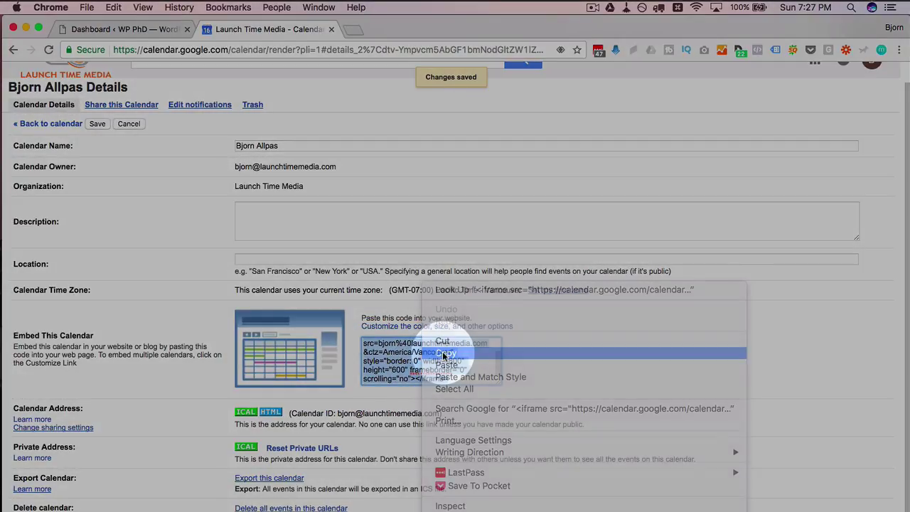
From the WordPress Dashboard tab, choose Pages > Add New.
left_click(128, 30)
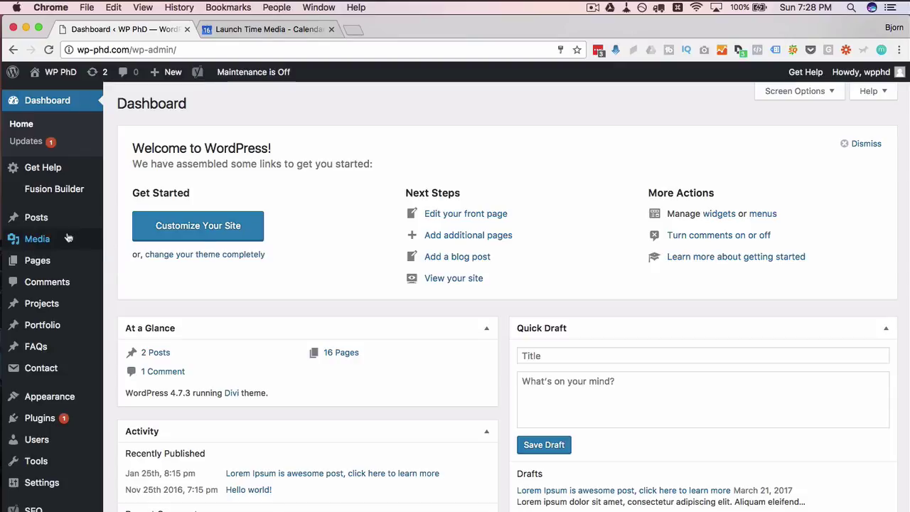
mouse_move(53, 235)
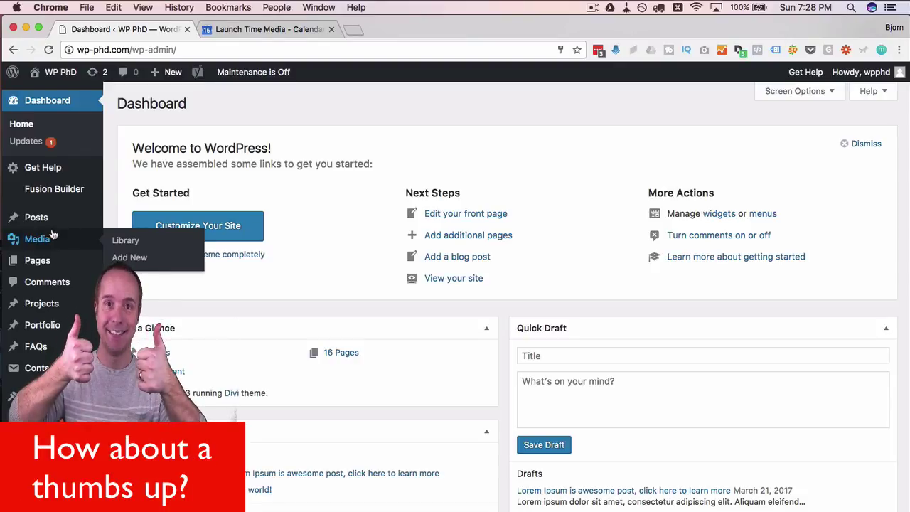
mouse_move(38, 263)
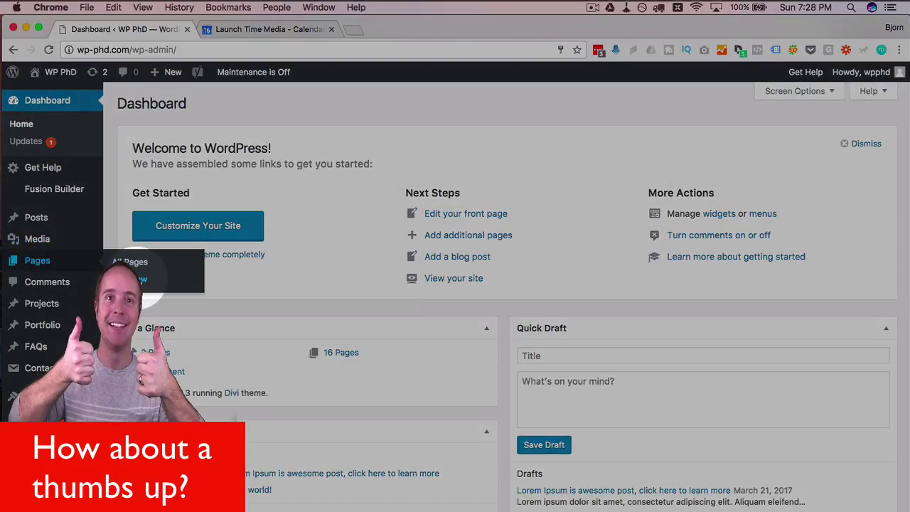
left_click(139, 278)
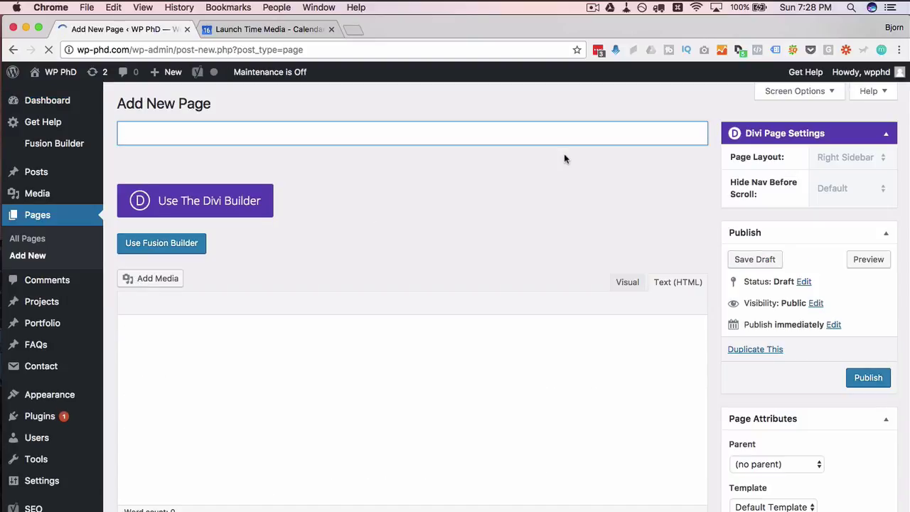
Title the page 'Calendar', paste the embed code into its body, and publish it.
type("Calen")
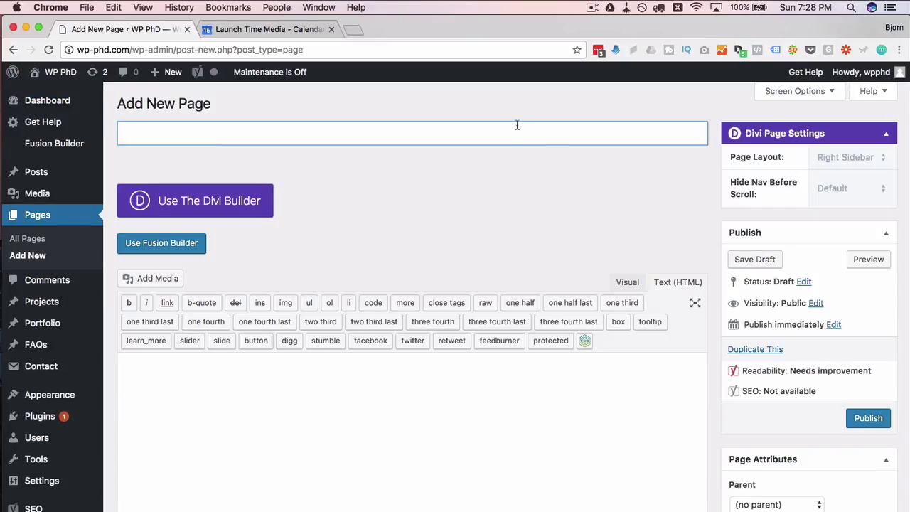
type("dar")
scroll(632, 221, "down", 2)
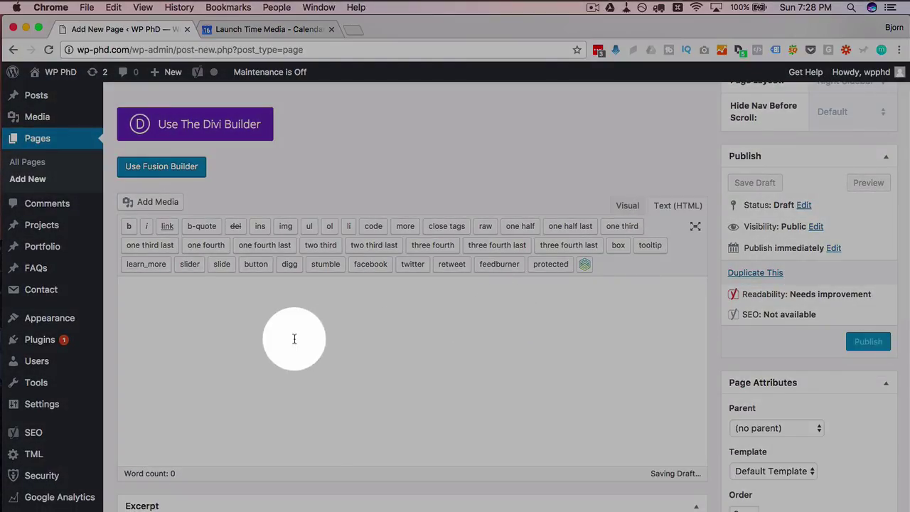
left_click(295, 339)
right_click(294, 338)
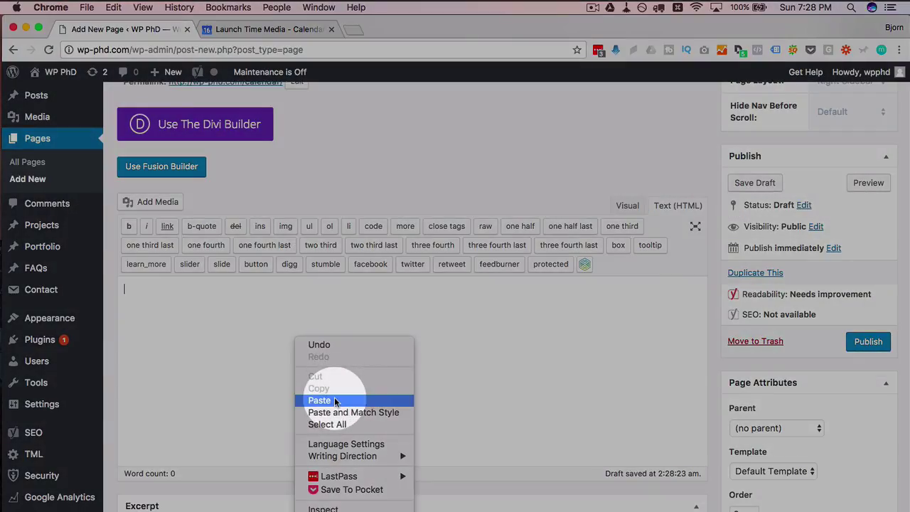
left_click(335, 345)
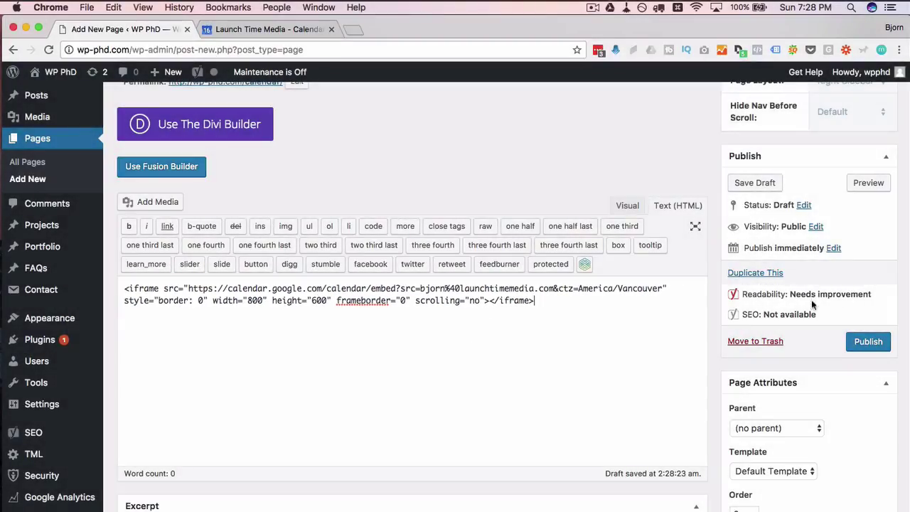
left_click(859, 337)
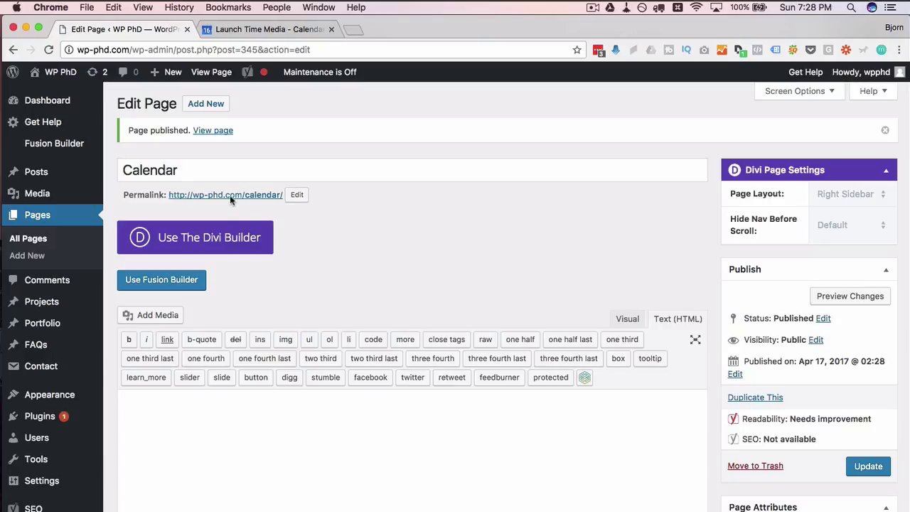
View the live Calendar page in a new tab and scroll through the April 2017 calendar.
left_click(230, 195, "super")
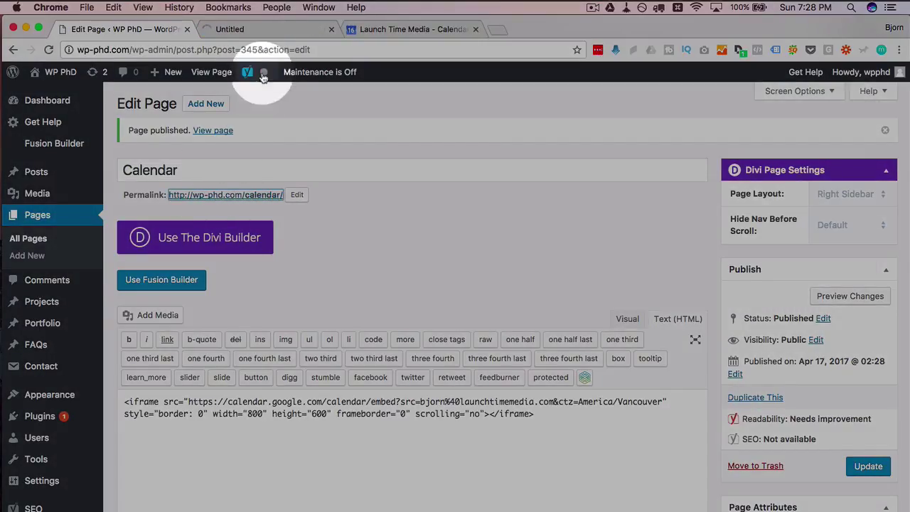
left_click(258, 26)
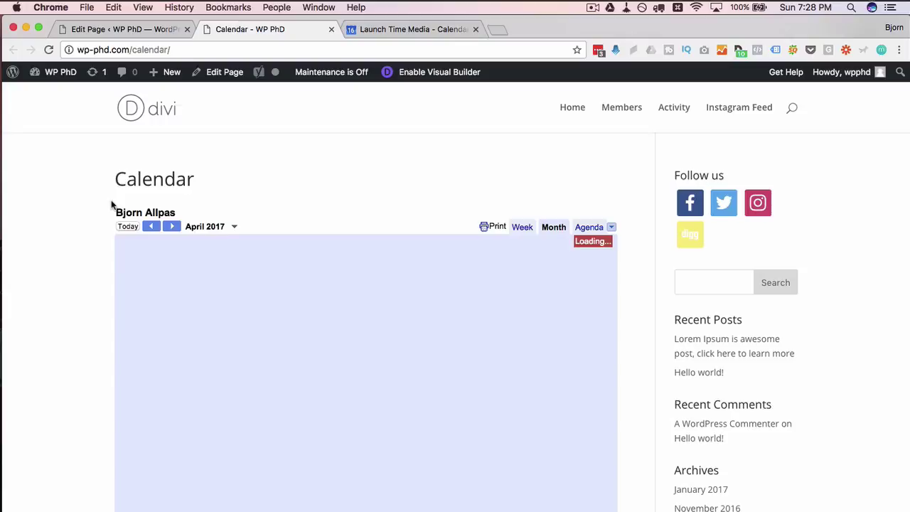
scroll(100, 228, "down", 3)
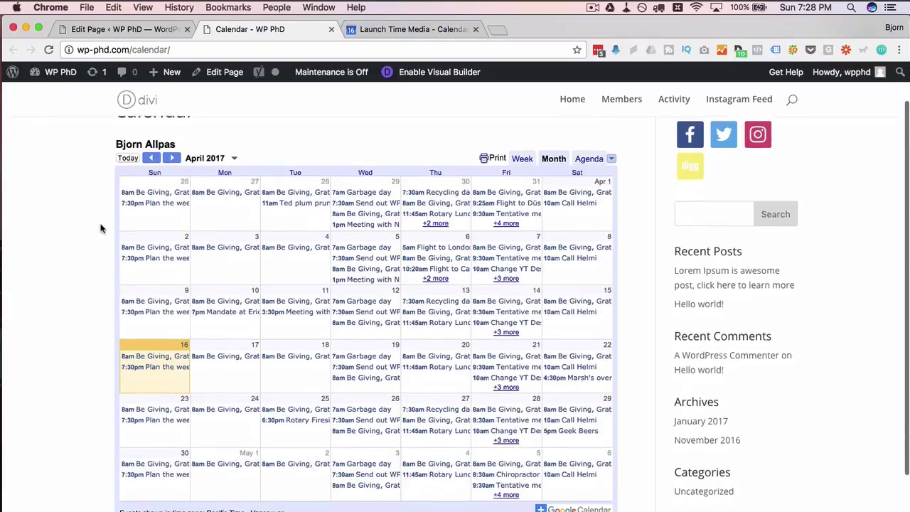
scroll(352, 282, "down", 3)
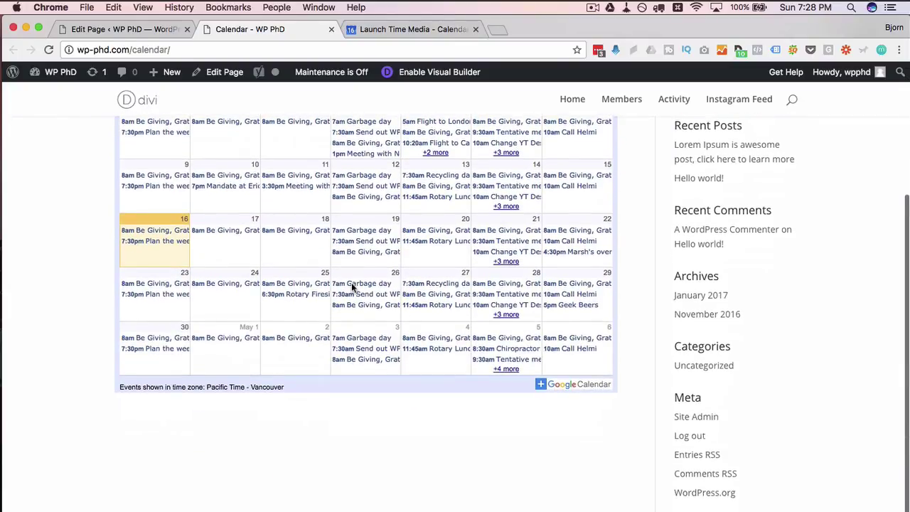
scroll(351, 284, "up", 4)
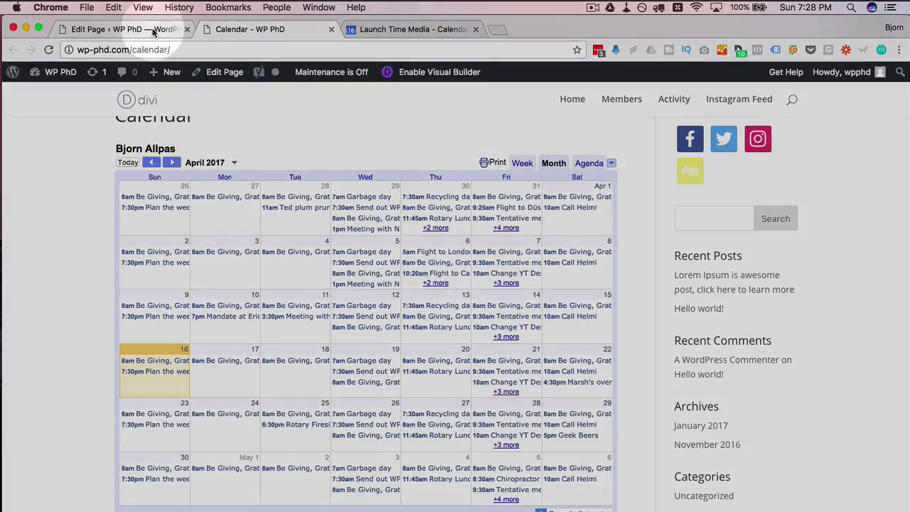
Change the iframe width from 600 to 500, update the page, and reload the live page.
left_click(152, 30)
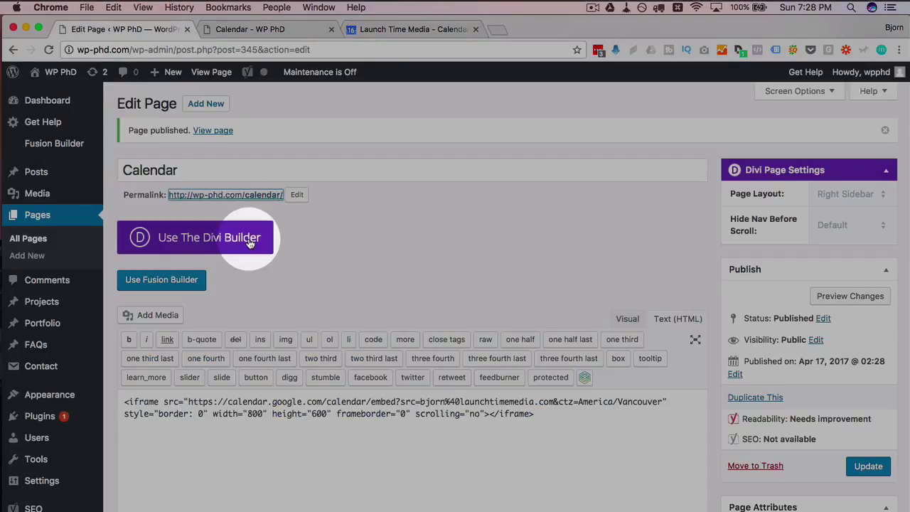
scroll(246, 237, "down", 2)
left_click(248, 353)
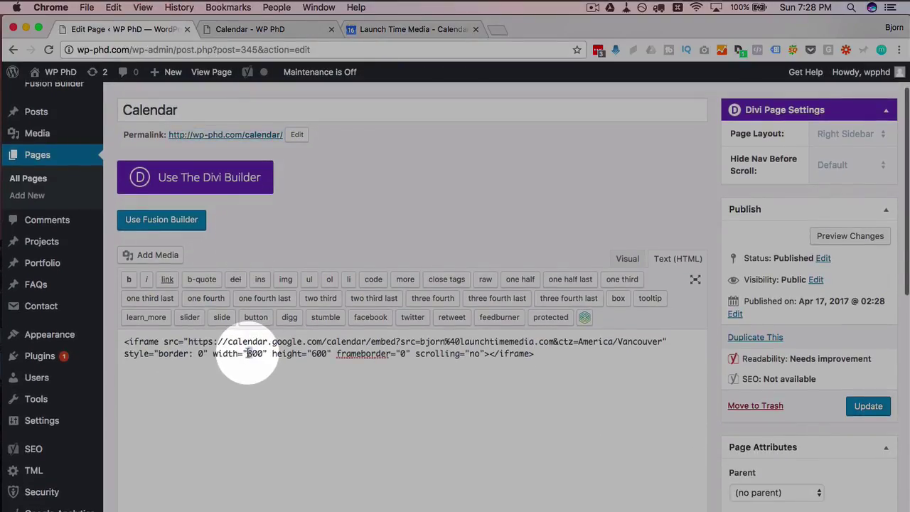
key("Delete")
type("5")
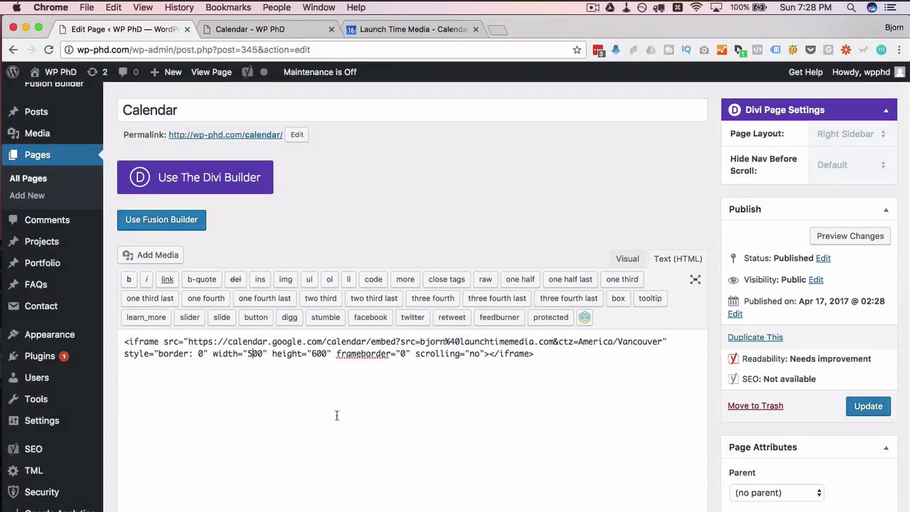
left_click(873, 408)
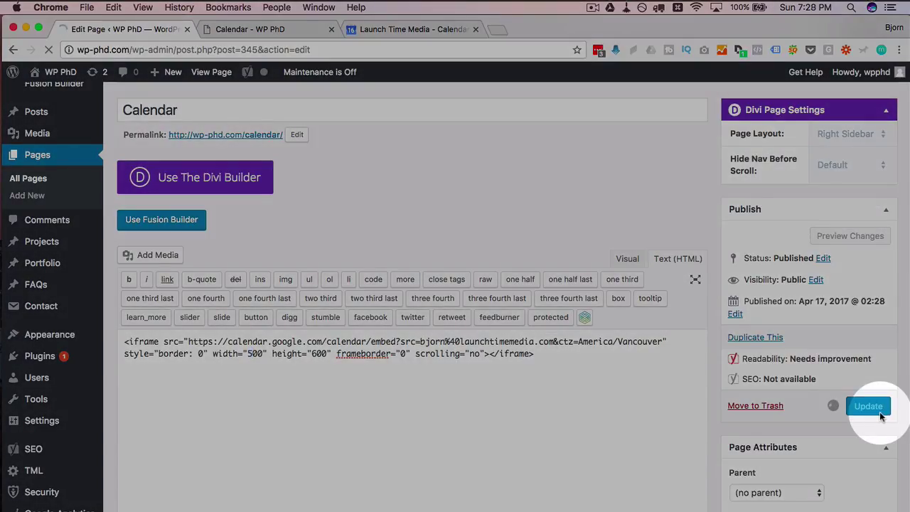
left_click(249, 29)
left_click(48, 50)
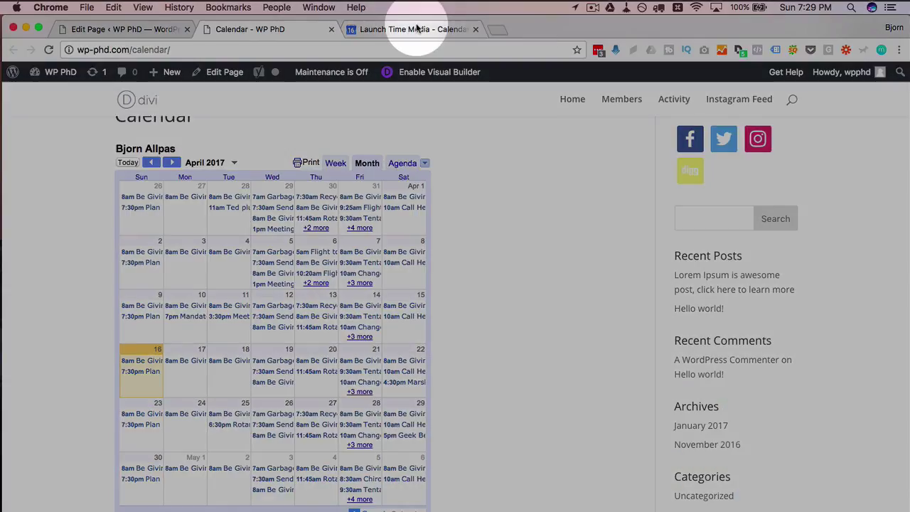
In the calendar settings, open 'Customize the color, size, and other options' under Embed This Calendar.
left_click(416, 28)
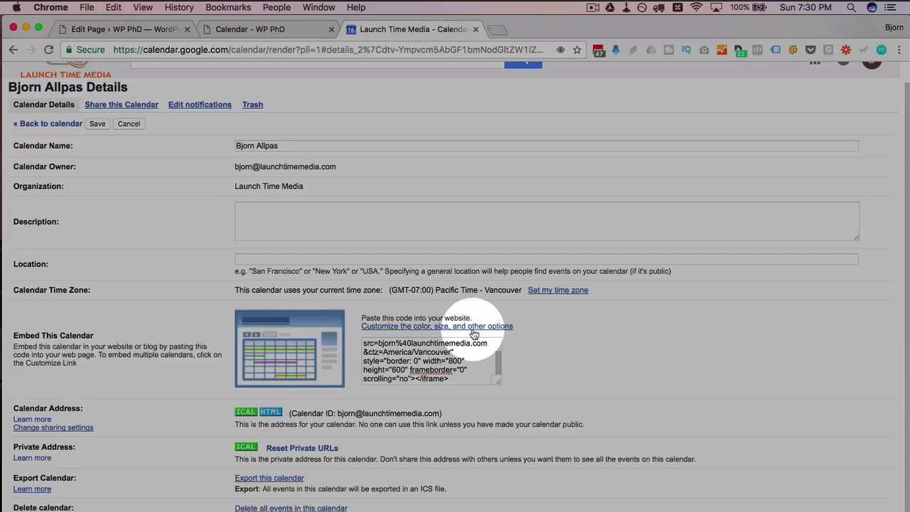
left_click(449, 327)
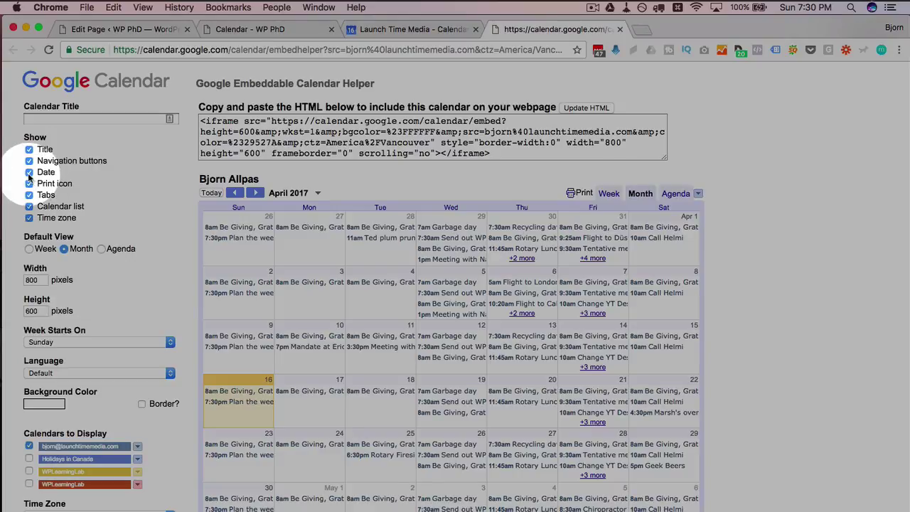
Hide the tabs and print icon, keeping Sunday as the week start.
left_click(29, 196)
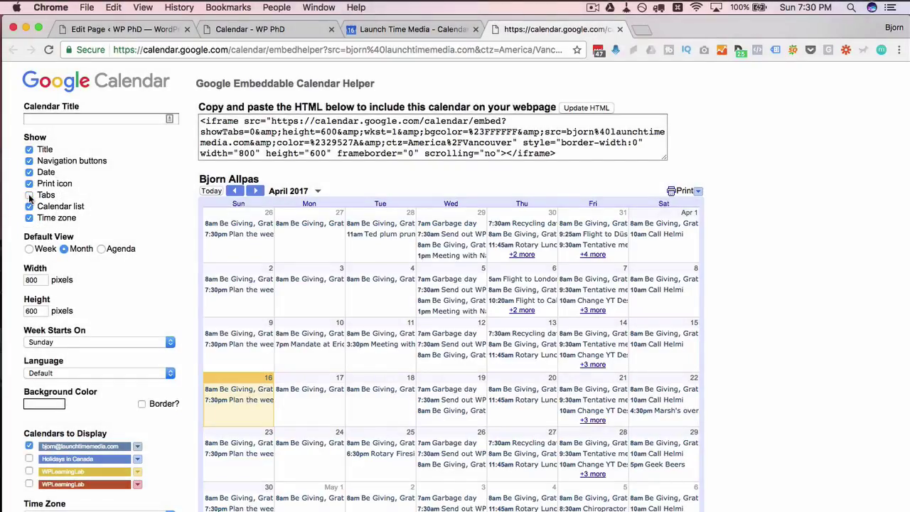
left_click(30, 185)
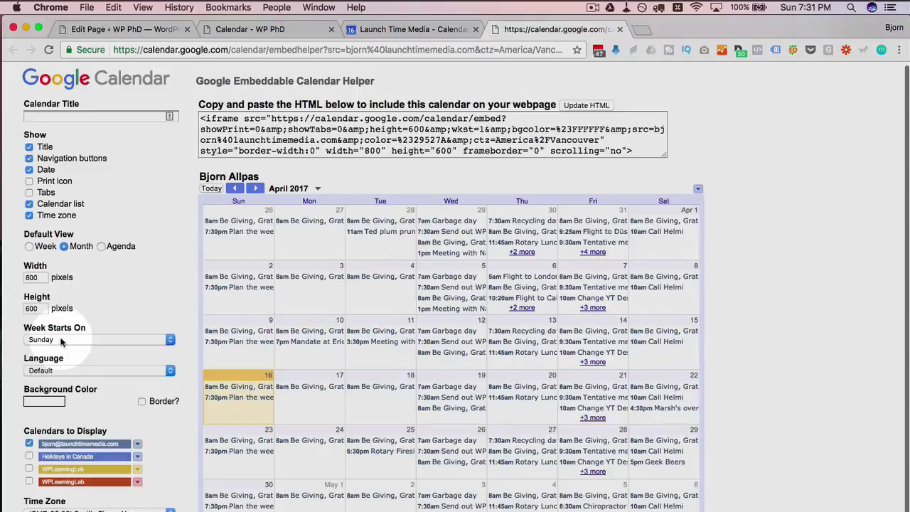
left_click(60, 340)
left_click(134, 295)
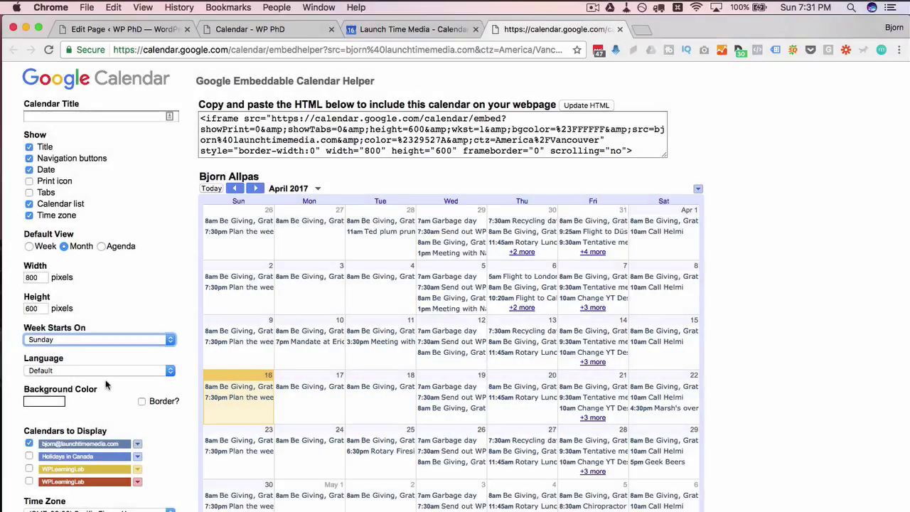
Set a green #33cc00 background and leave the border turned off.
left_click(53, 404)
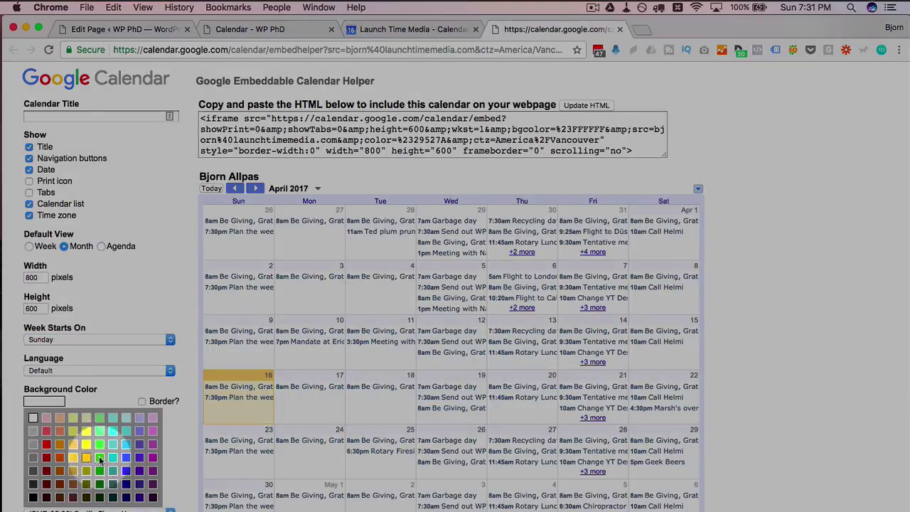
left_click(101, 461)
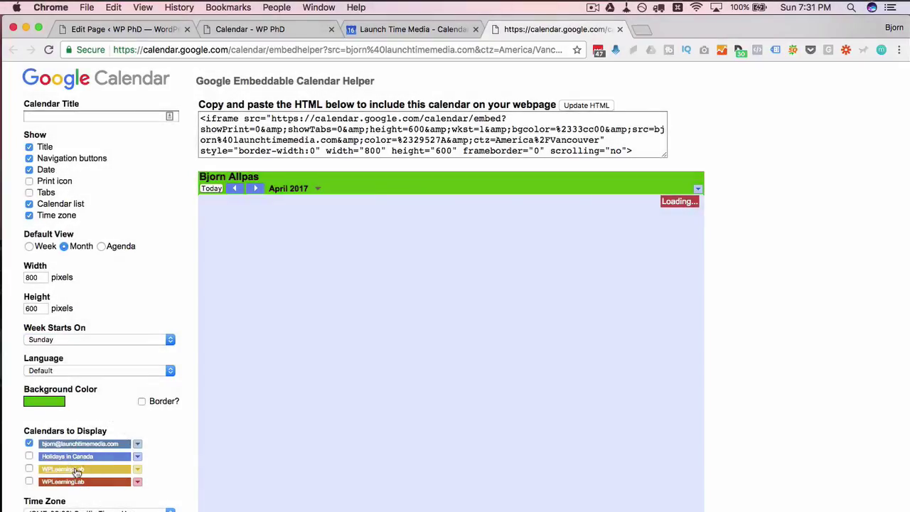
left_click(142, 403)
left_click(142, 403)
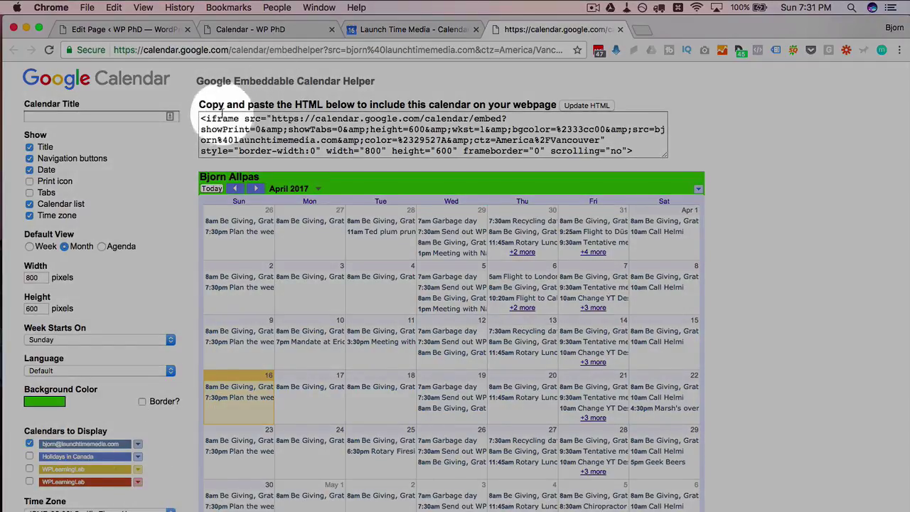
Copy the helper's new green, tab-free calendar embed code.
left_click_drag(203, 117, 321, 171)
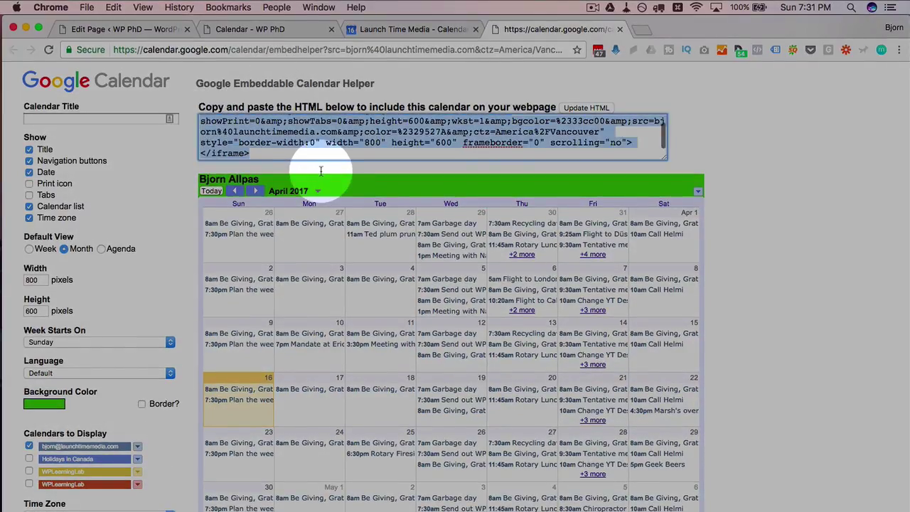
right_click(324, 135)
left_click(370, 206)
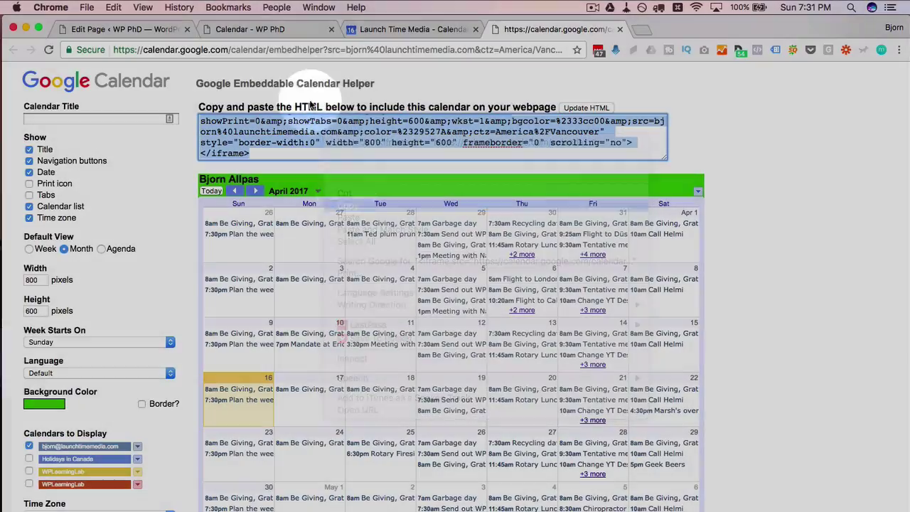
In the page editor, replace the old iframe embed code with the new code.
left_click(235, 30)
left_click(156, 36)
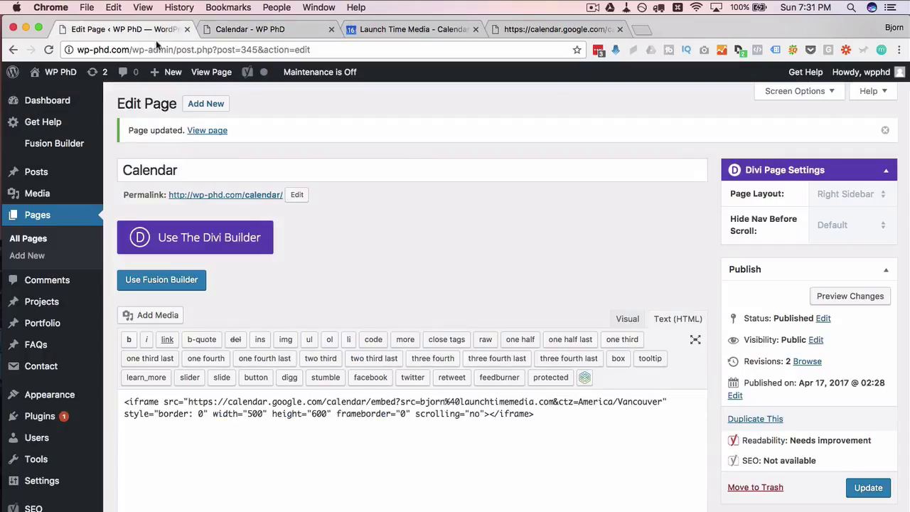
left_click(260, 415)
triple_click(260, 416)
right_click(261, 417)
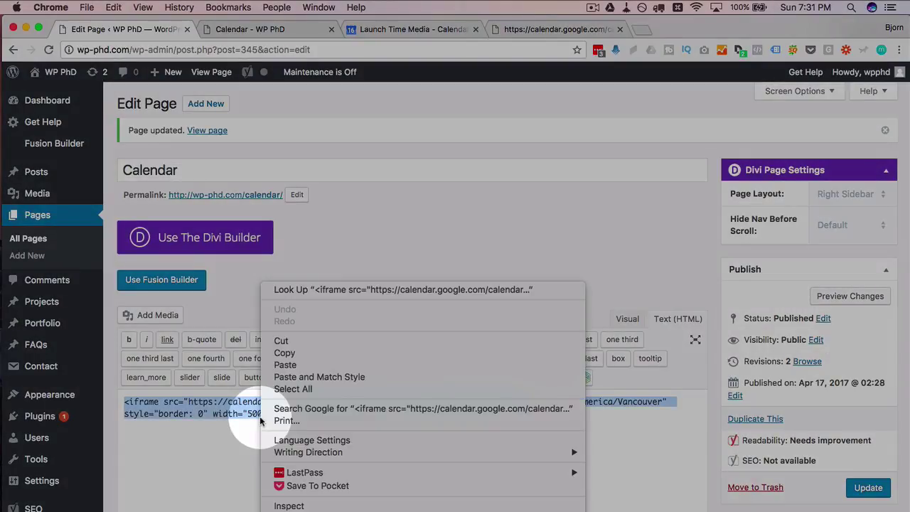
left_click(285, 365)
Update the page and reload the live Calendar page to see the restyled calendar.
left_click(868, 488)
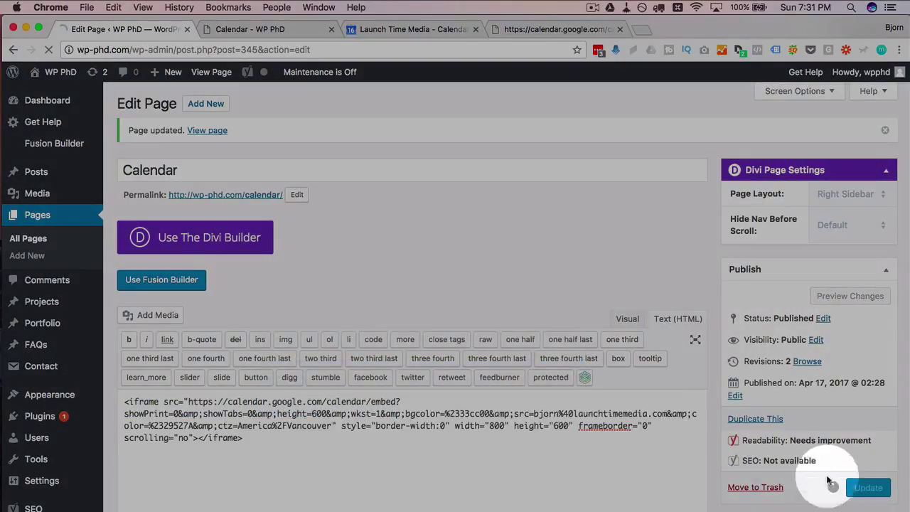
key("super+alt+Right")
key("super+r")
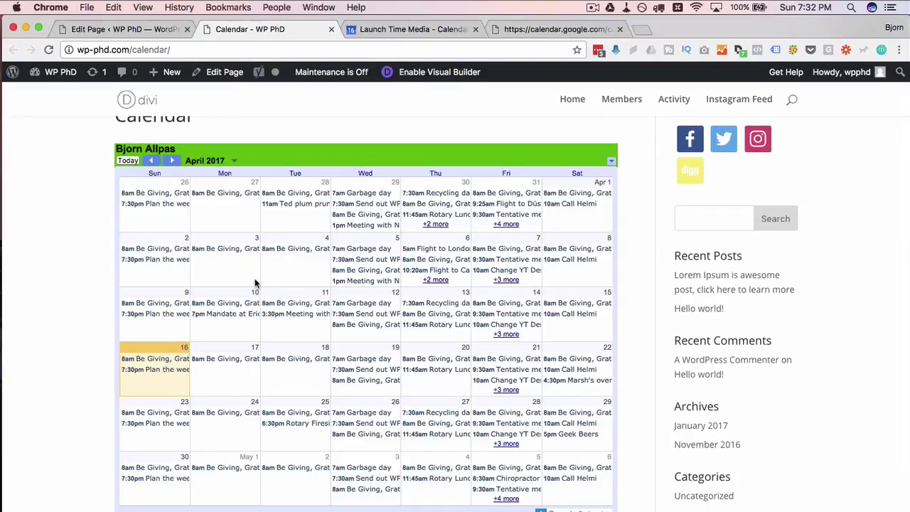
Inspect the embedded calendar's Sun day-name header in Chrome DevTools.
right_click(126, 171)
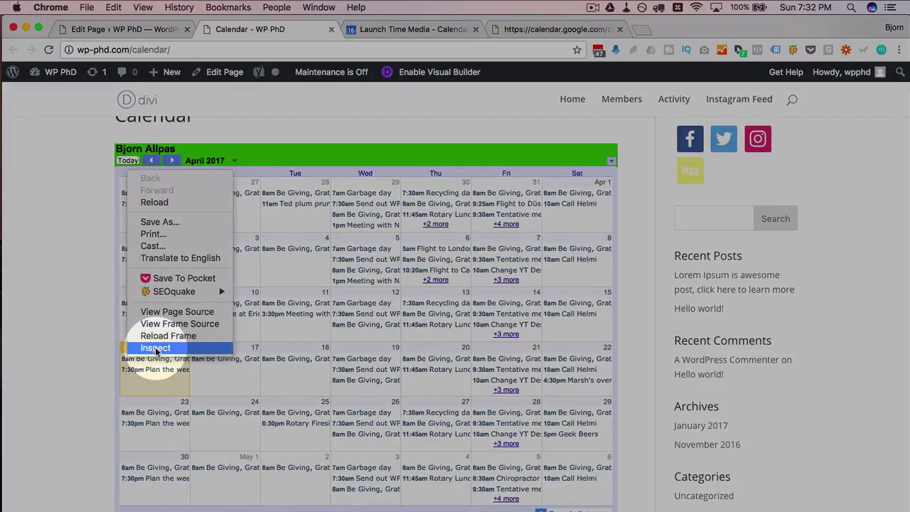
left_click(156, 349)
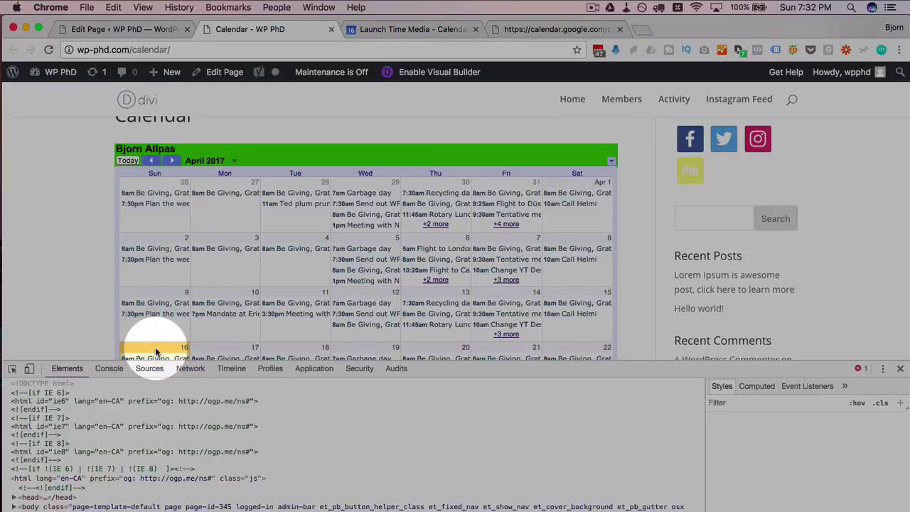
scroll(163, 491, "down", 1)
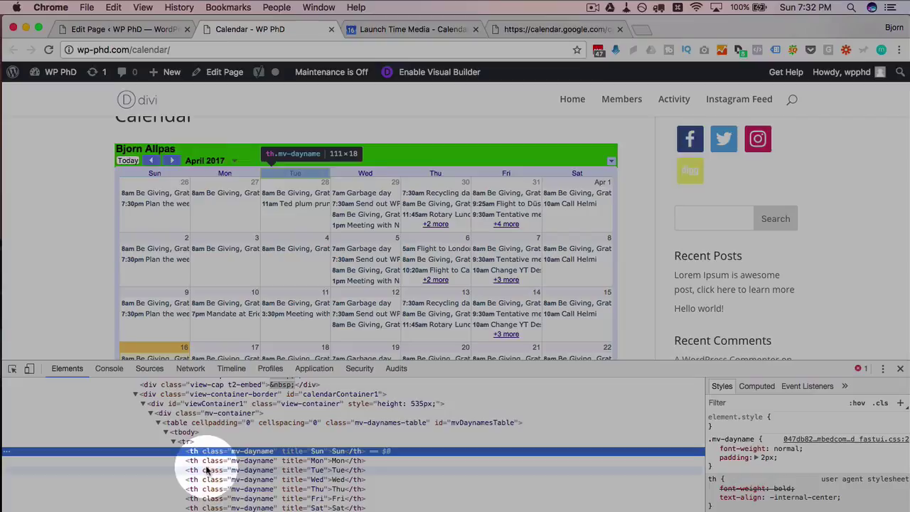
Add inline 'background-color: red' to the Sun header, then select the Tue header element.
left_click(762, 422)
type("background-co")
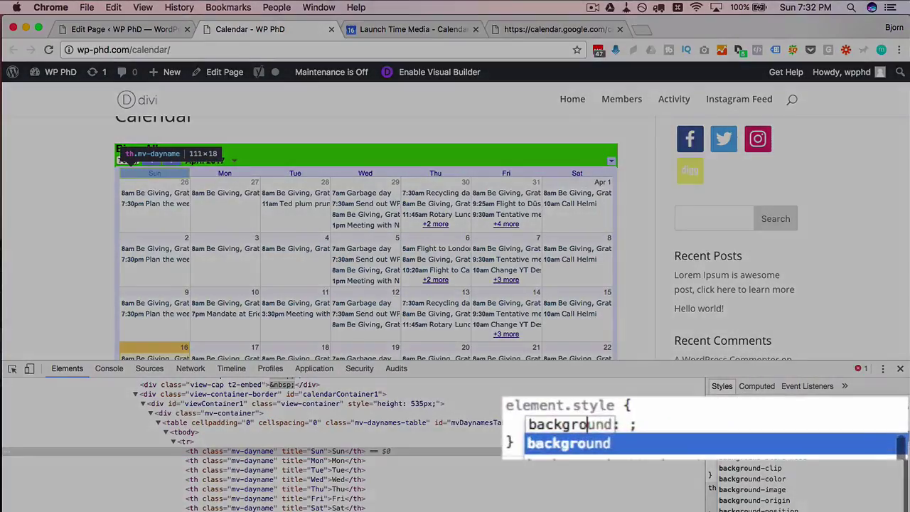
type("lor: red")
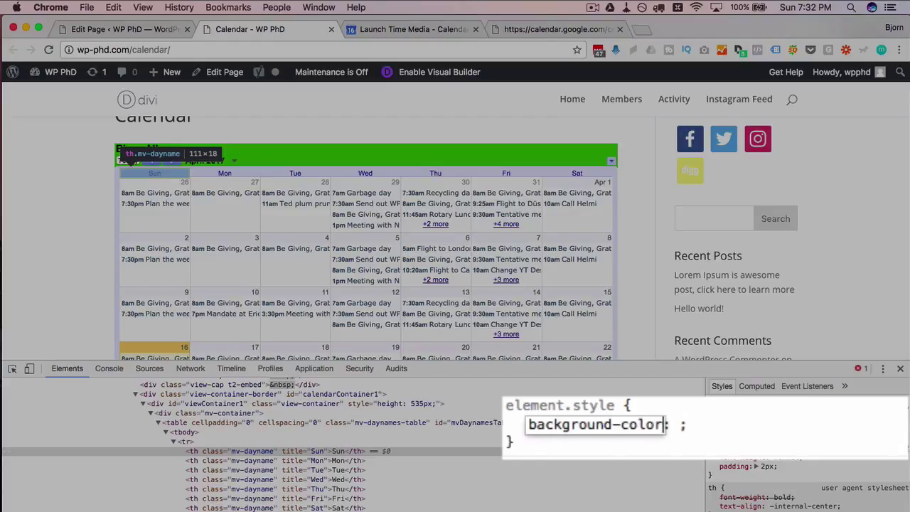
key("Return")
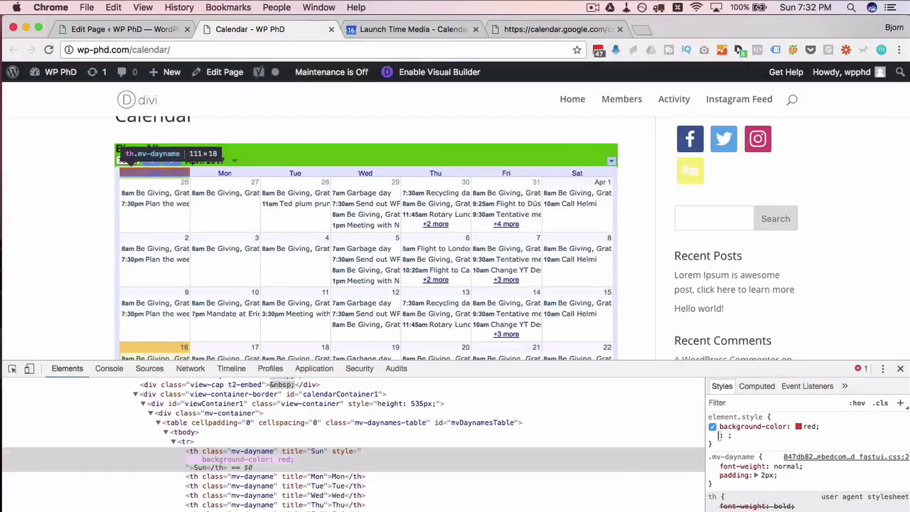
left_click(346, 487)
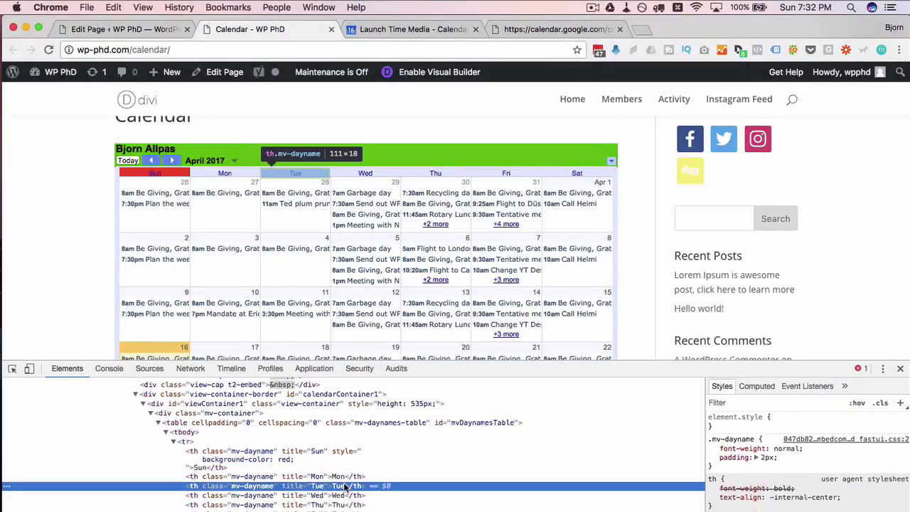